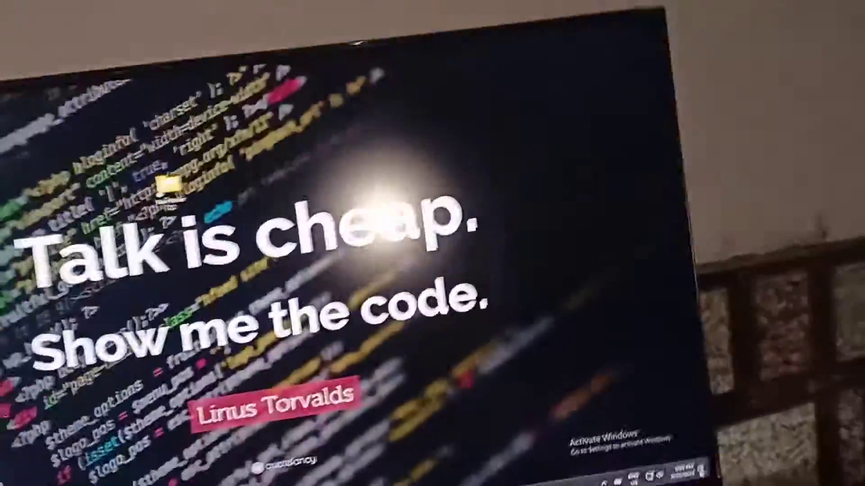
Step: Open Quick Settings from the system tray to reach the Wi-Fi, Bluetooth and volume controls
left_click(675, 196)
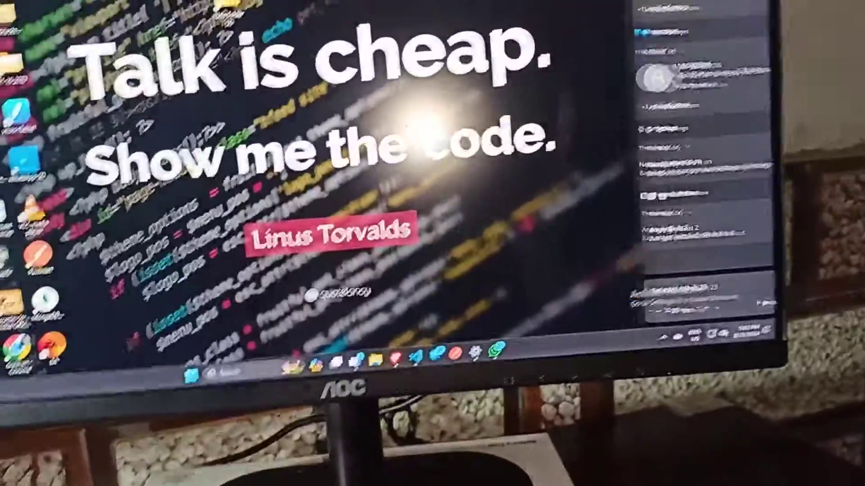
left_click(683, 365)
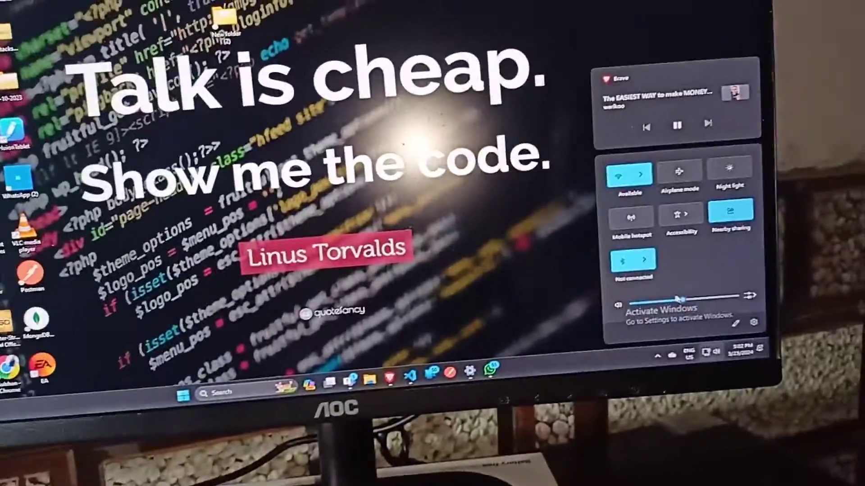